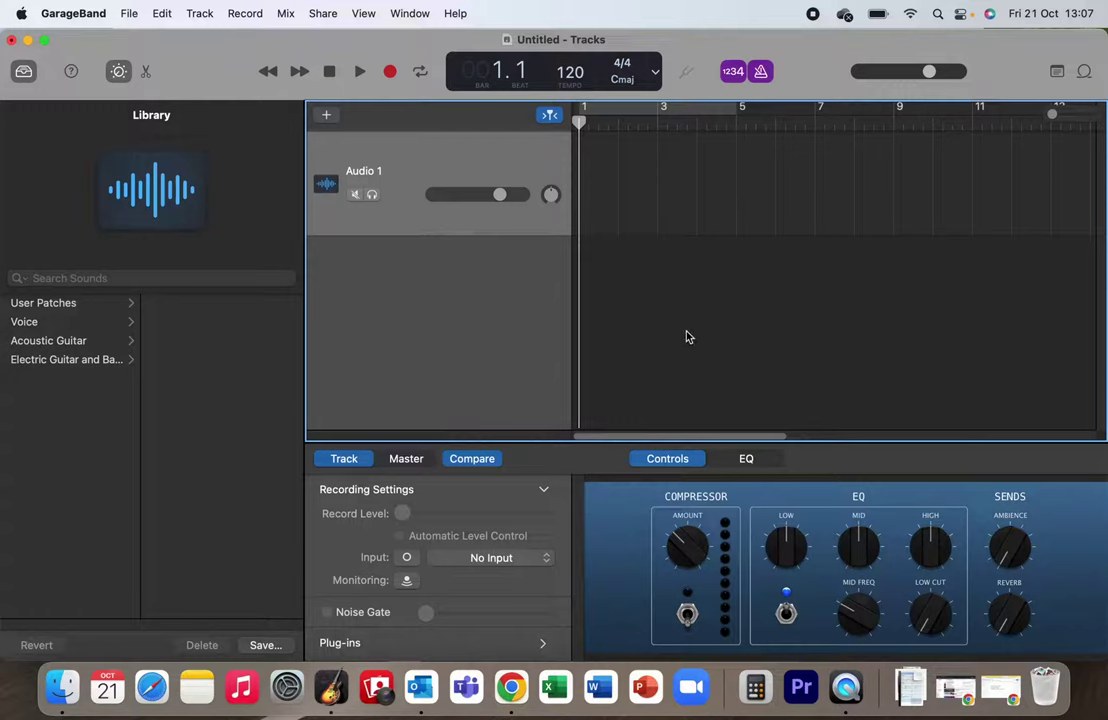
Step: Show the on-screen piano keyboard and shift its playable range down to lower octaves
{"action": "left_click", "coordinate": [408, 14]}
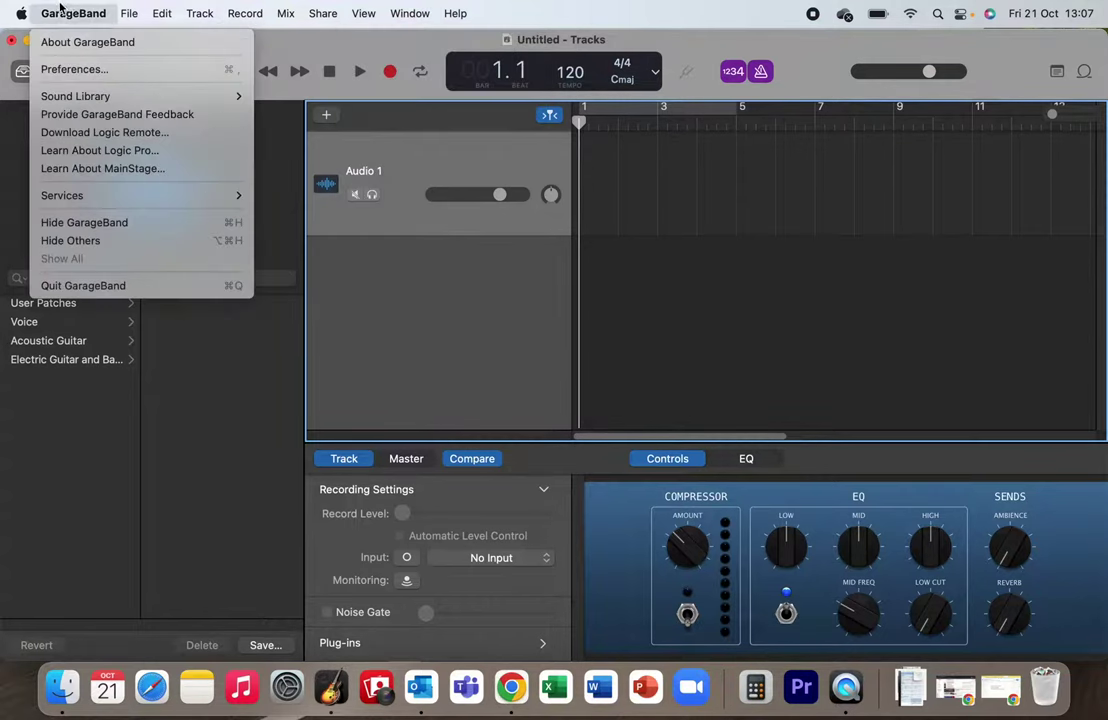
{"action": "left_click", "coordinate": [410, 14]}
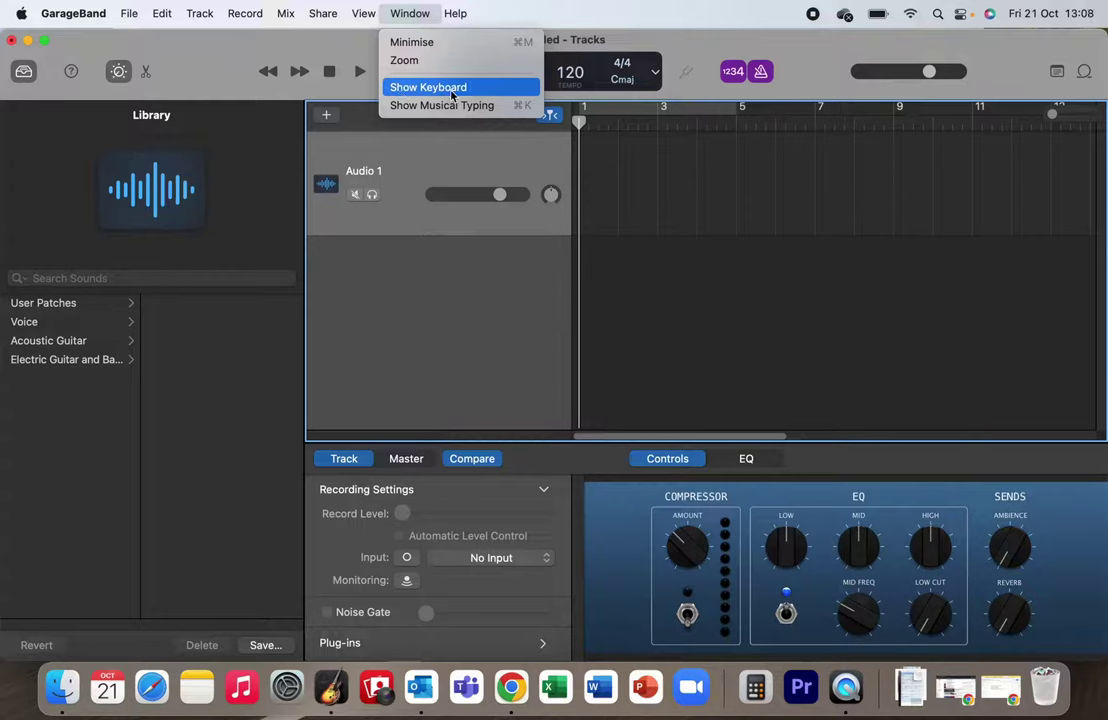
{"action": "left_click", "coordinate": [460, 88]}
{"action": "left_click_drag", "start_coordinate": [474, 268], "coordinate": [475, 302]}
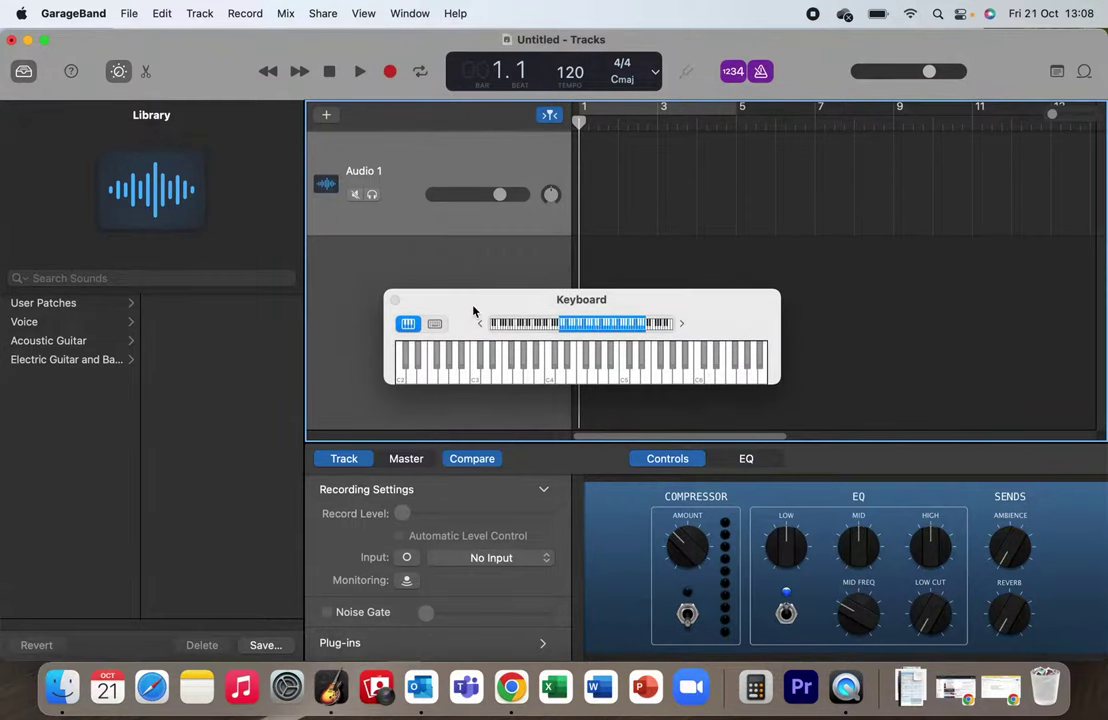
{"action": "mouse_move", "coordinate": [546, 315]}
{"action": "left_mouse_down"}
{"action": "mouse_move", "coordinate": [499, 320]}
{"action": "mouse_move", "coordinate": [580, 321]}
{"action": "mouse_move", "coordinate": [560, 321]}
{"action": "left_mouse_up"}
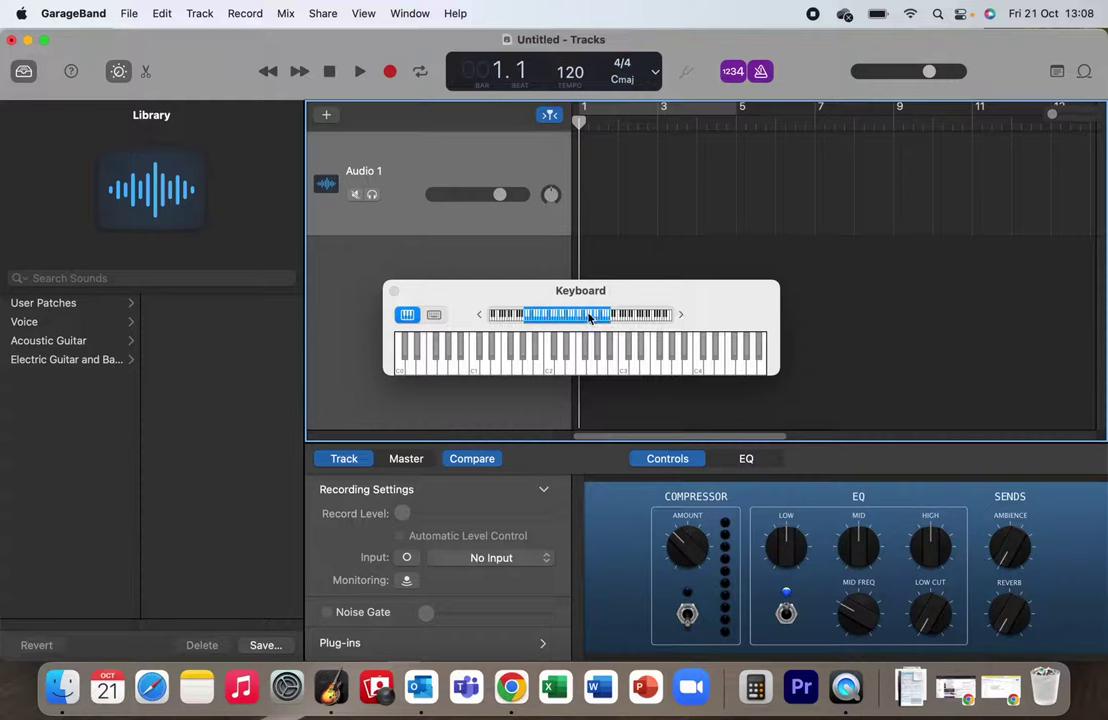
Step: Switch to Musical Typing, turn off the metronome with K, show the editor with E, then close the keyboard
{"action": "left_click", "coordinate": [434, 317]}
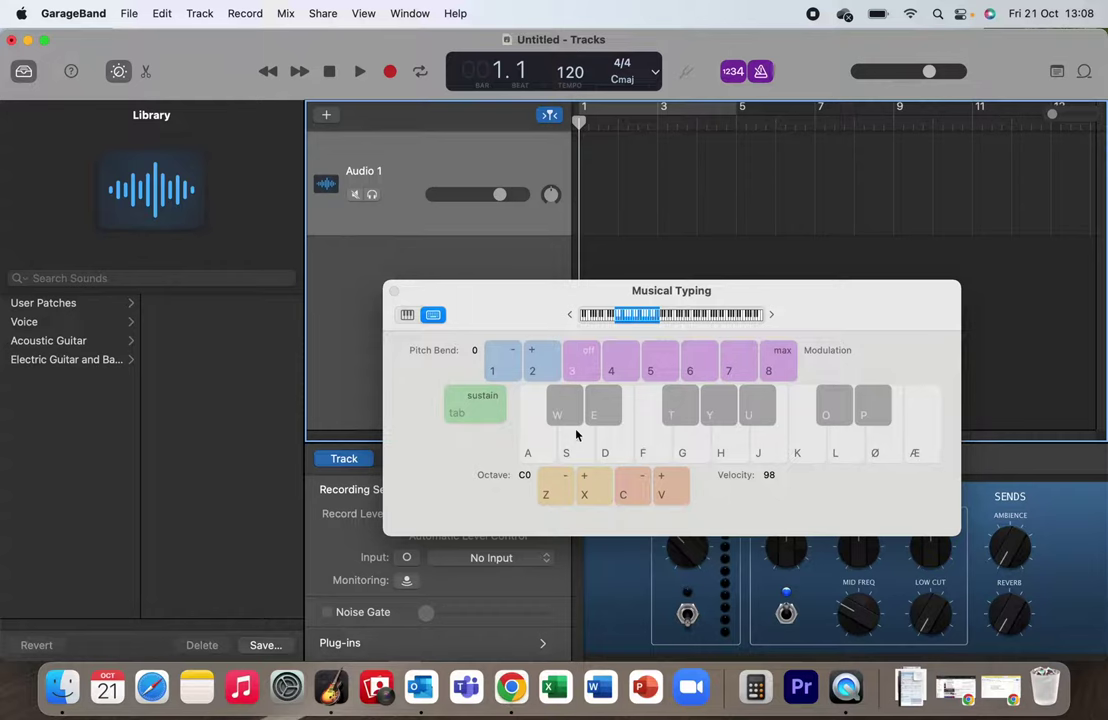
{"action": "key", "text": "k"}
{"action": "key", "text": "e"}
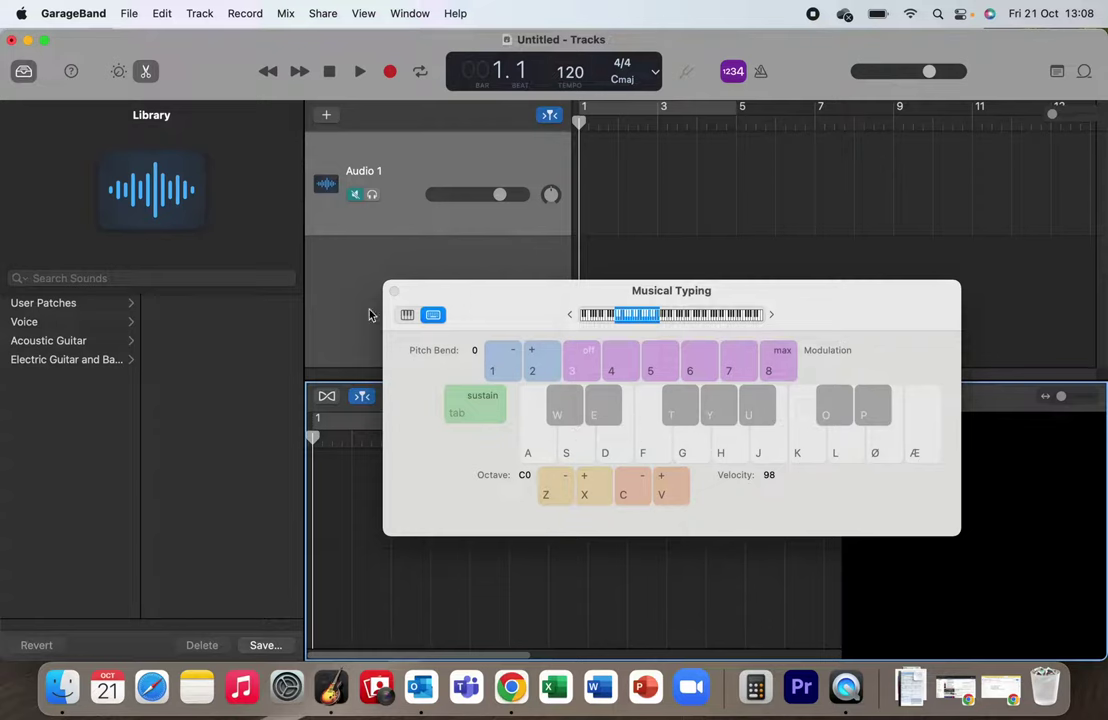
{"action": "left_click", "coordinate": [394, 292]}
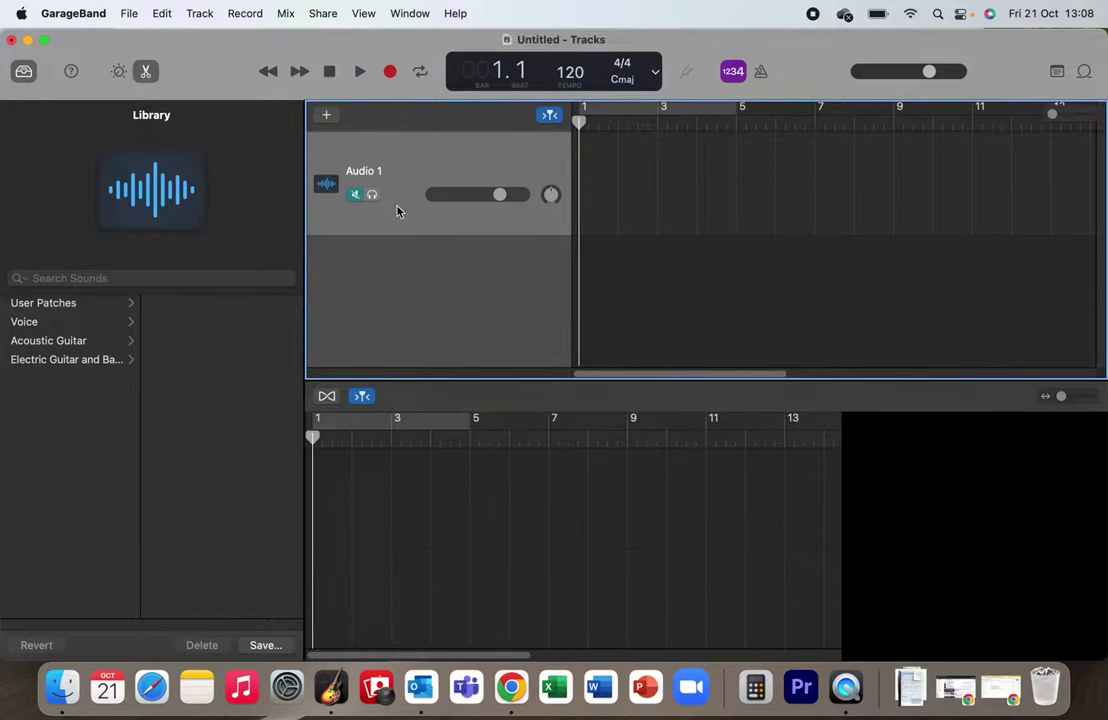
Step: Add a new software instrument track below Audio 1 via the track header's context menu
{"action": "right_click", "coordinate": [397, 213]}
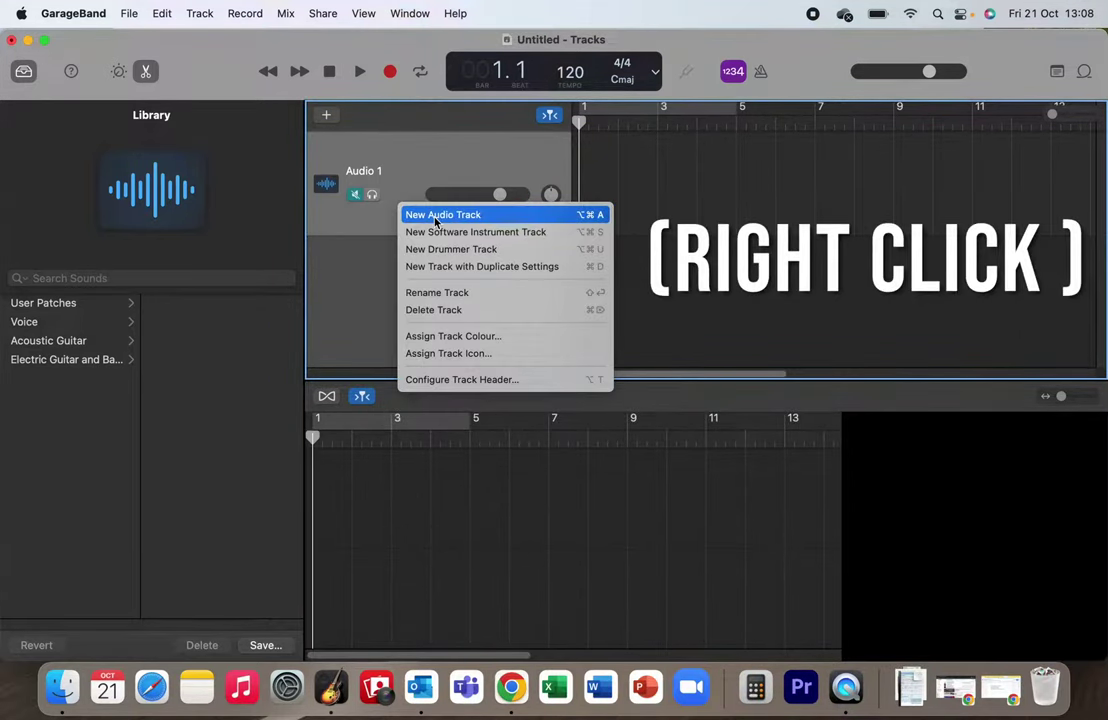
{"action": "left_click", "coordinate": [484, 238]}
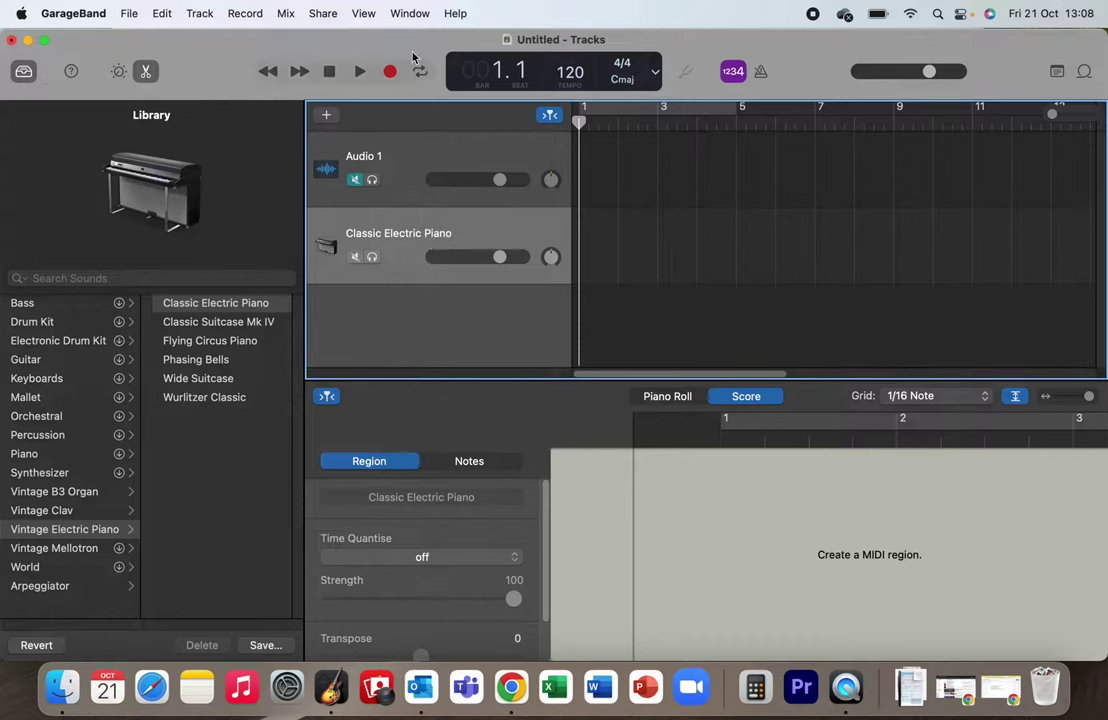
{"action": "left_click", "coordinate": [410, 13]}
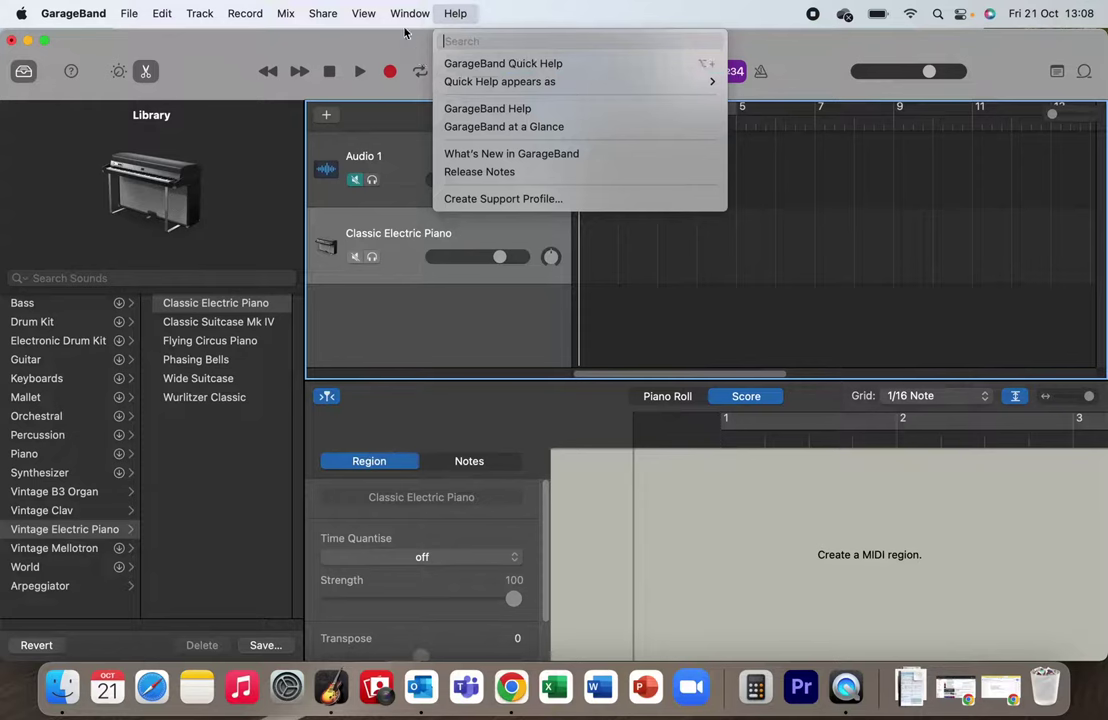
{"action": "left_click", "coordinate": [420, 88]}
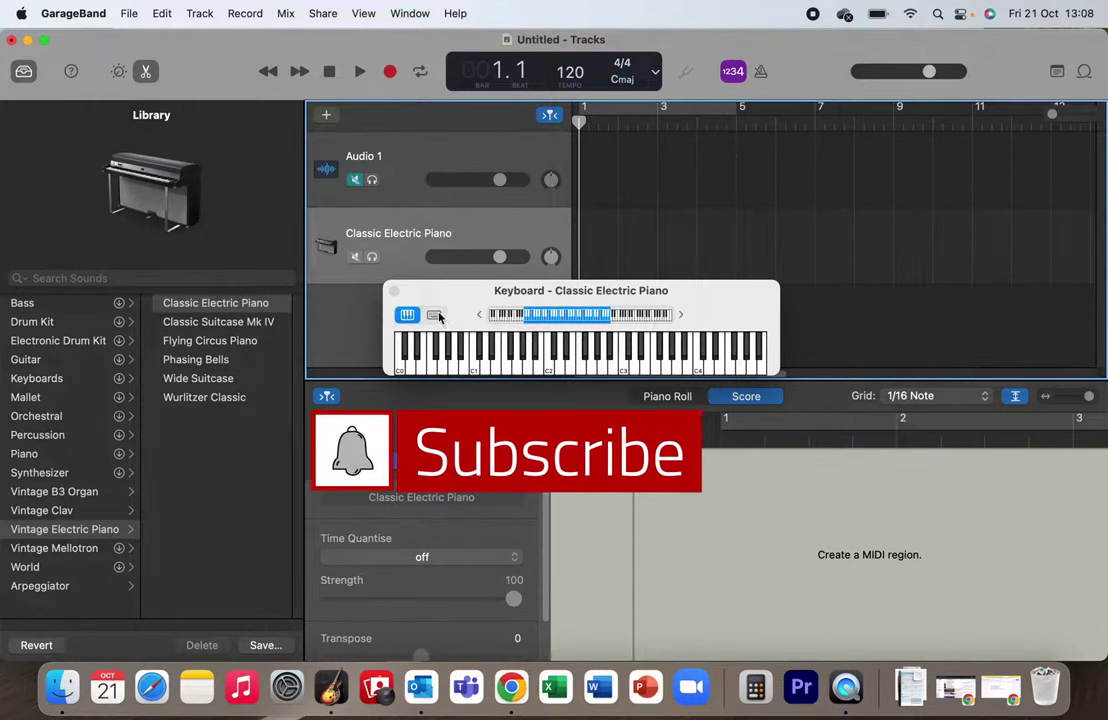
{"action": "left_click", "coordinate": [437, 315]}
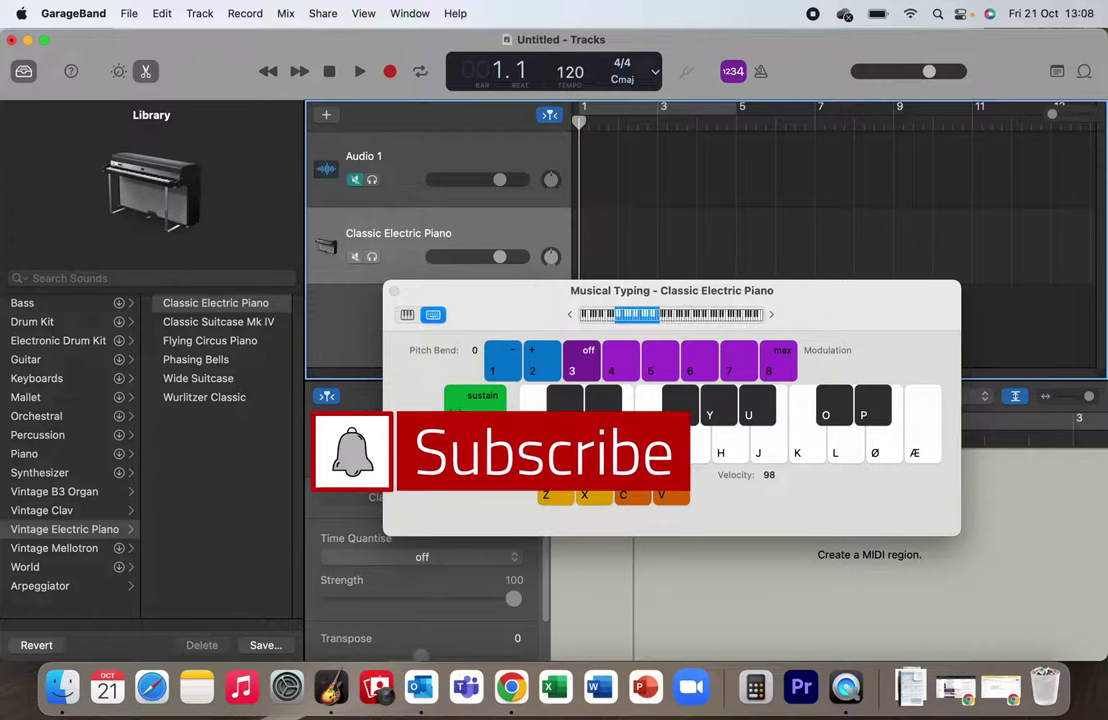
{"action": "left_click", "coordinate": [619, 452]}
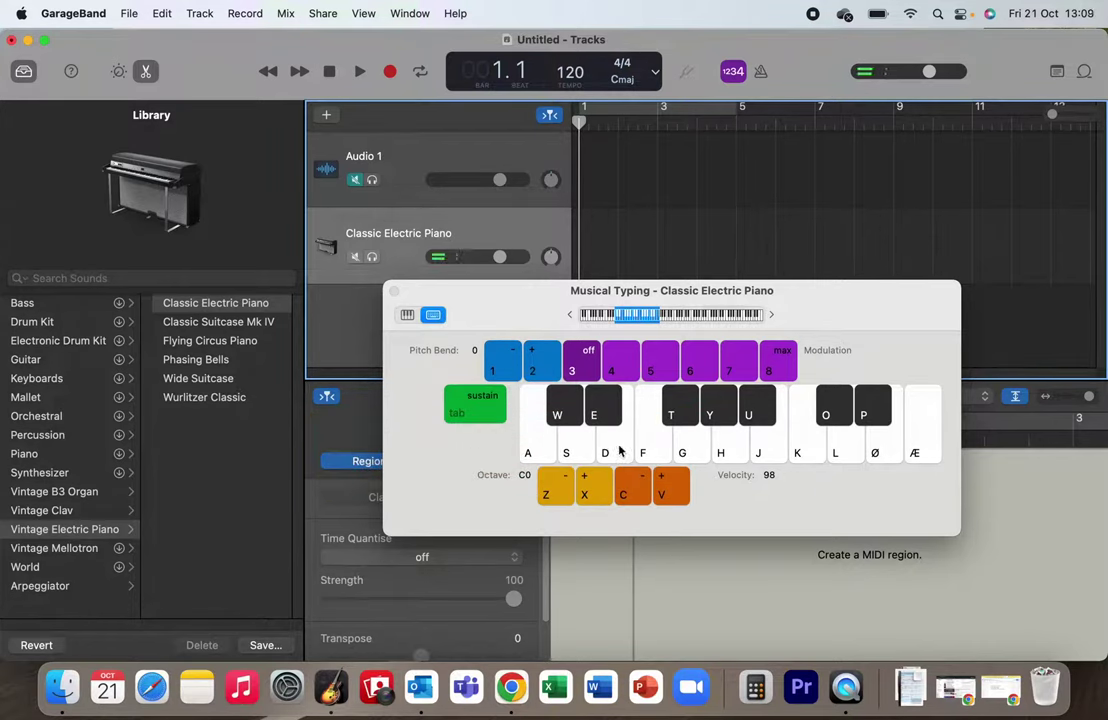
{"action": "left_click", "coordinate": [619, 452]}
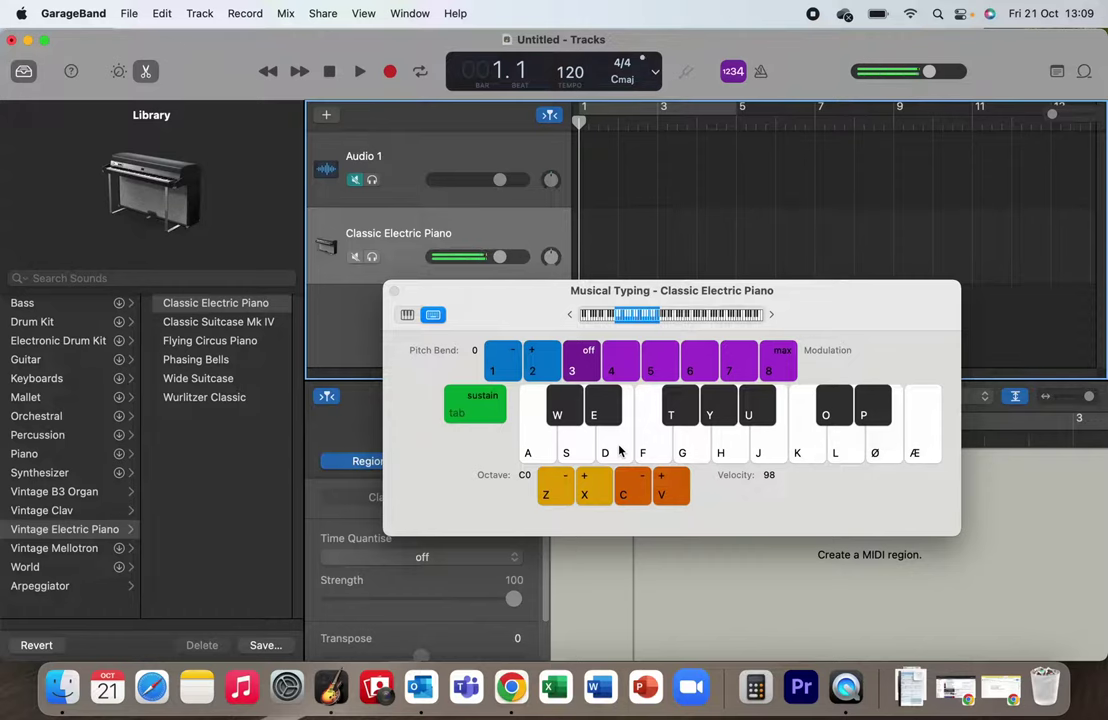
{"action": "key", "text": "l"}
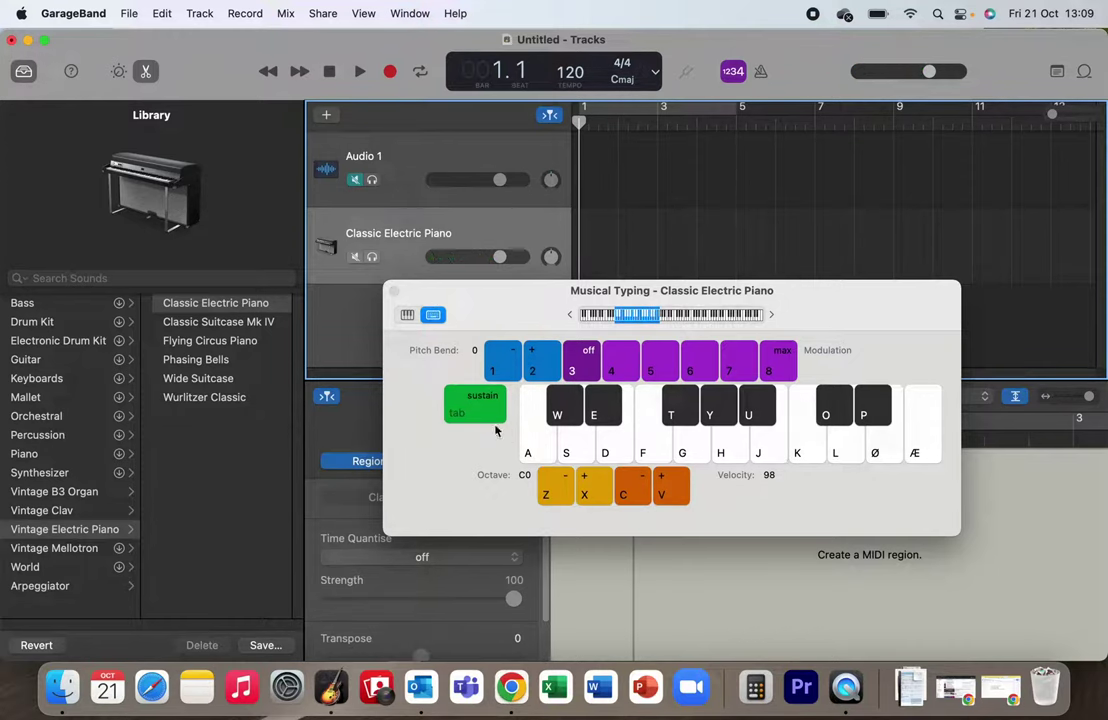
{"action": "left_click", "coordinate": [394, 292]}
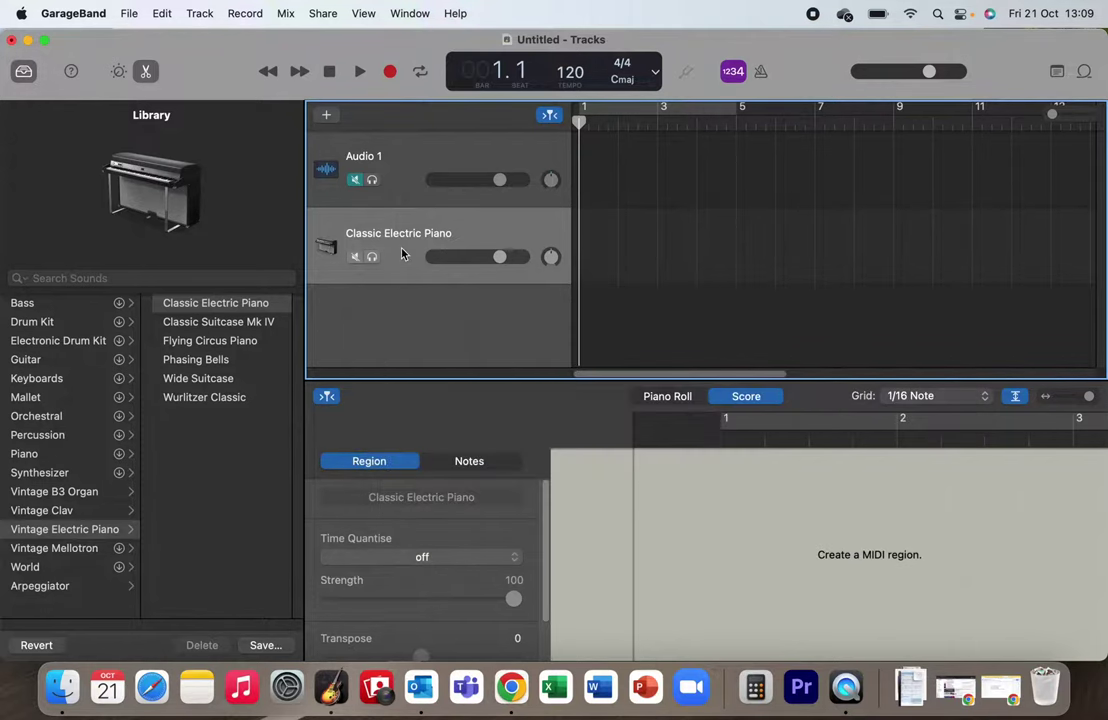
Step: Try Flying Circus Piano, then set the track's sound to Steinway Grand Piano from the Library's Piano category
{"action": "left_click", "coordinate": [240, 341]}
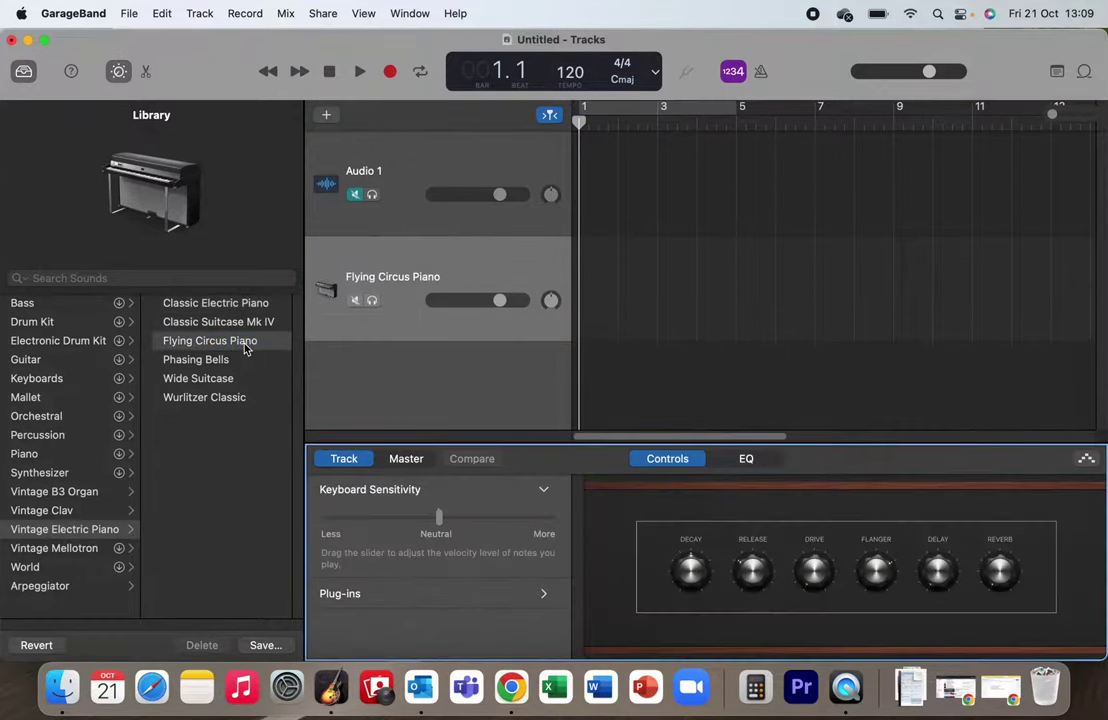
{"action": "left_click", "coordinate": [44, 380]}
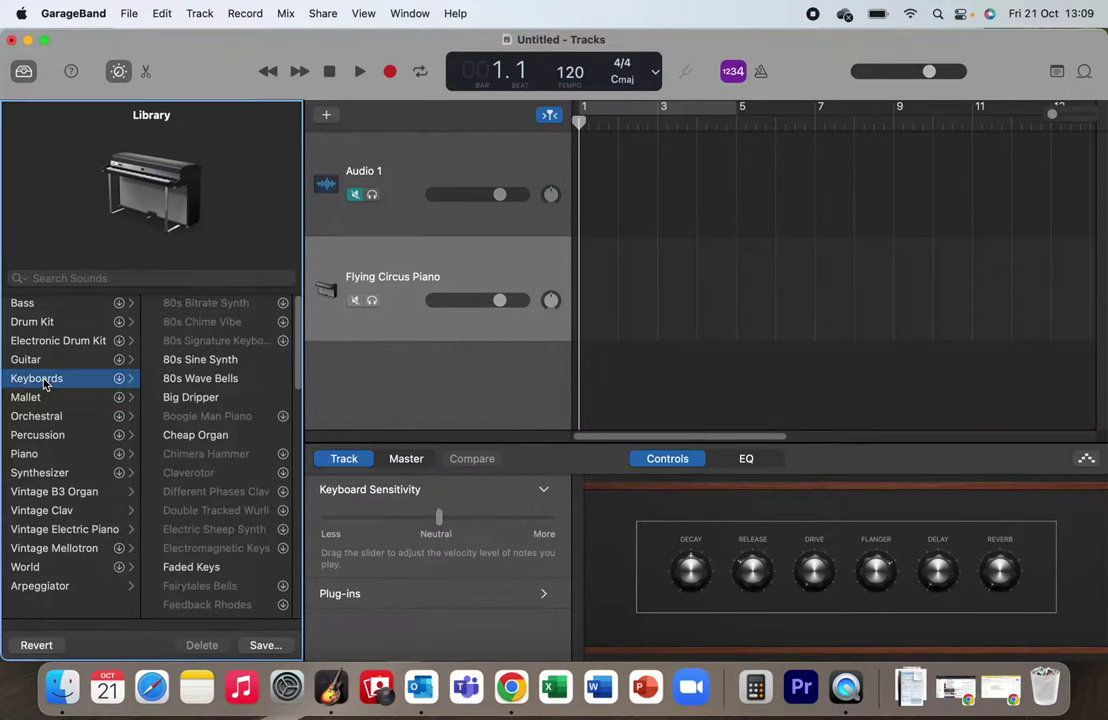
{"action": "left_click", "coordinate": [45, 455]}
{"action": "left_click", "coordinate": [207, 321]}
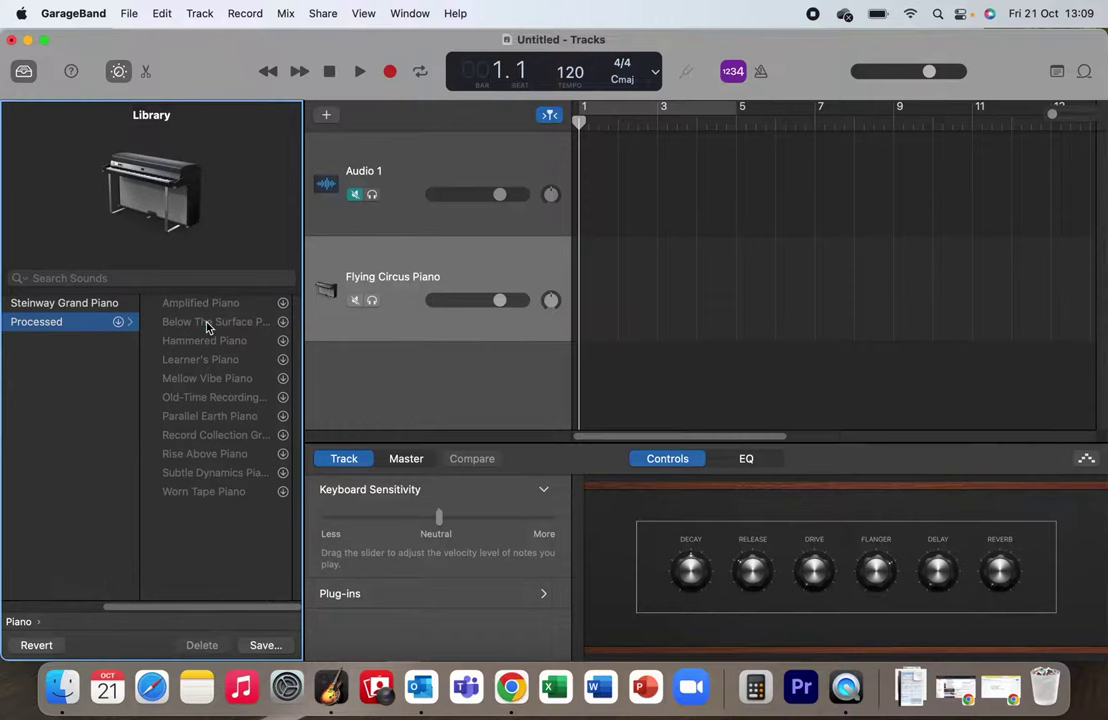
{"action": "left_click", "coordinate": [106, 304]}
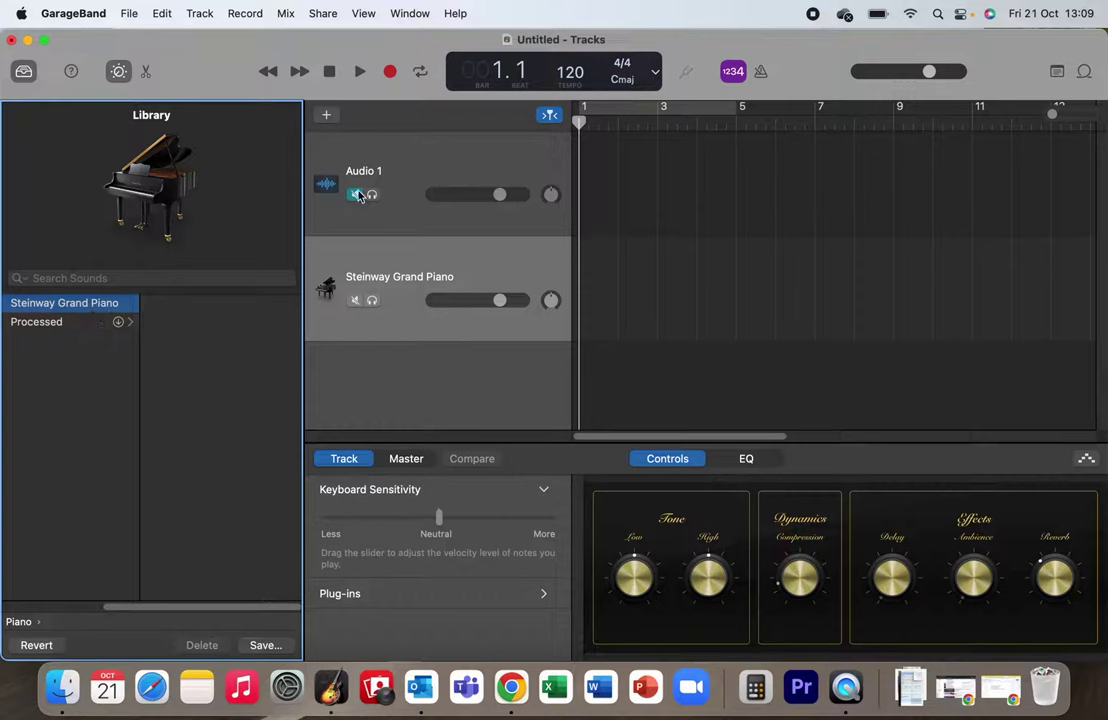
{"action": "left_click", "coordinate": [428, 277]}
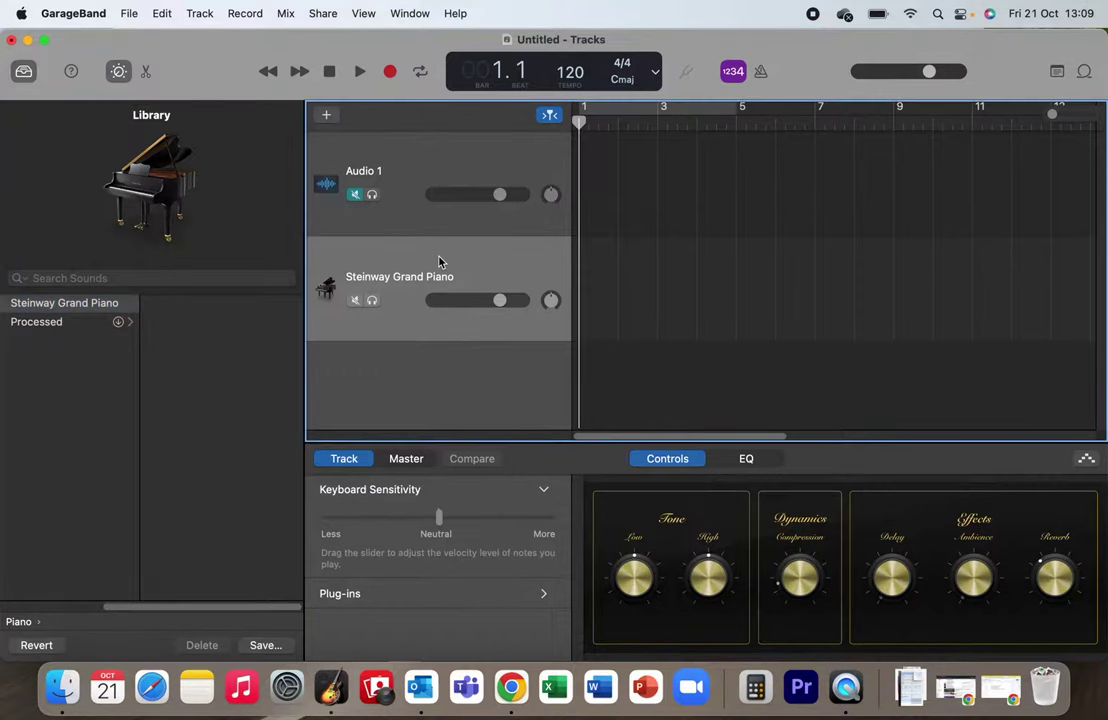
Step: Reopen the on-screen keyboard in Musical Typing mode for the Steinway track
{"action": "left_click", "coordinate": [412, 13]}
{"action": "left_click", "coordinate": [428, 87]}
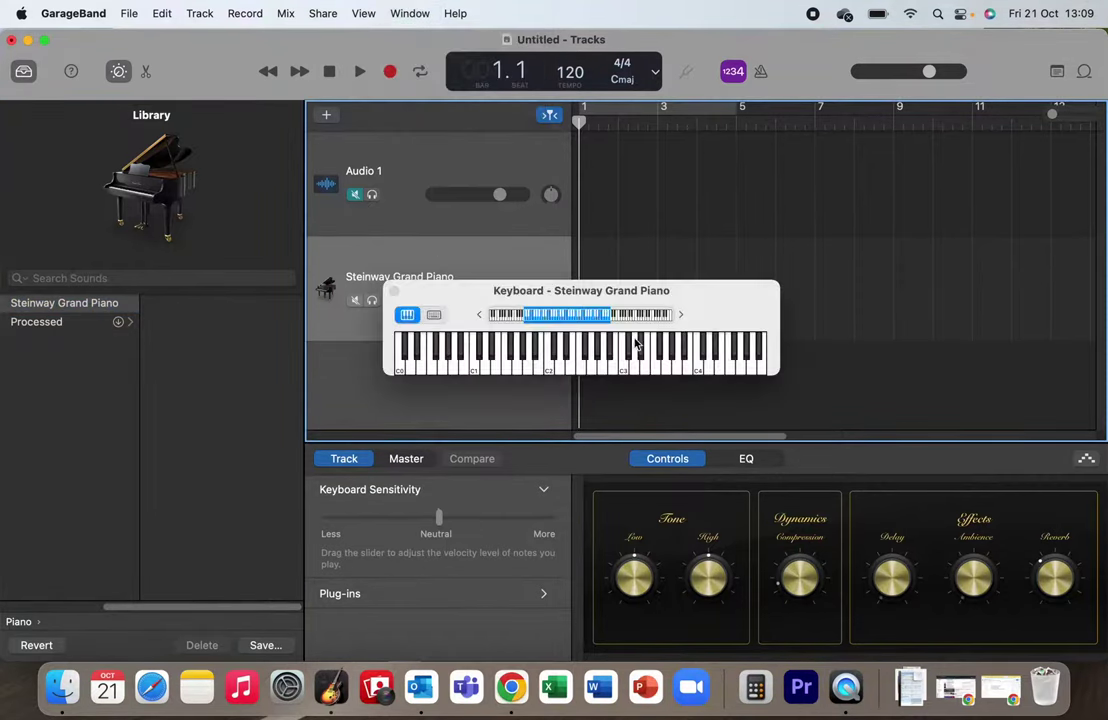
{"action": "left_click", "coordinate": [433, 315]}
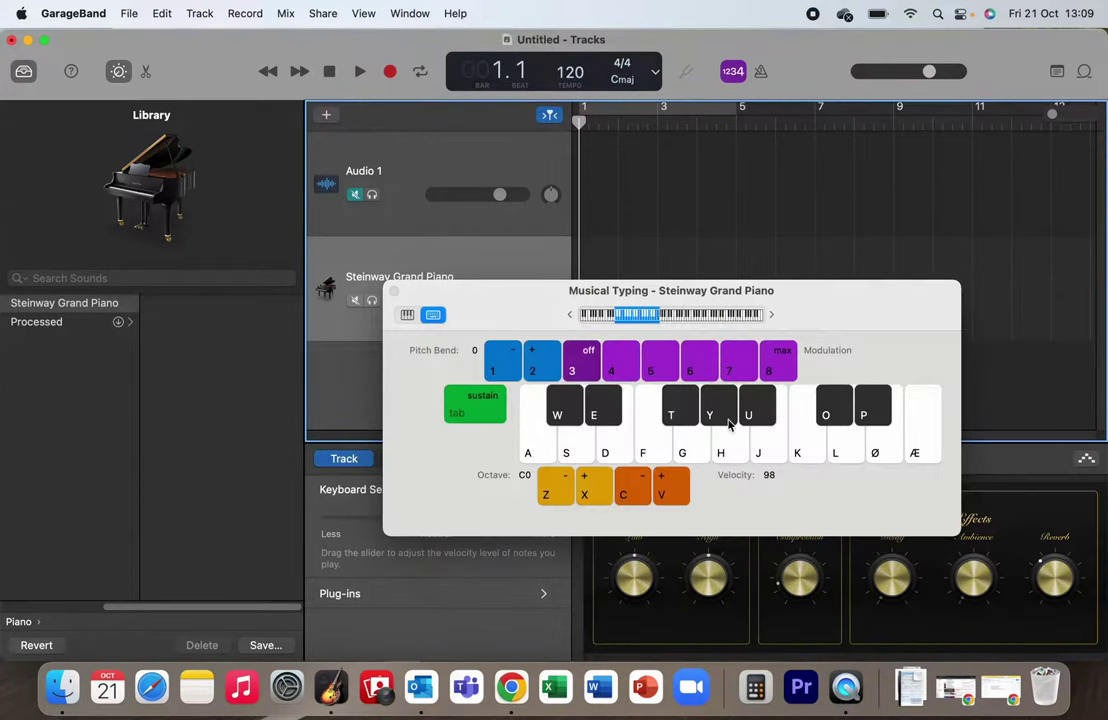
Step: Raise the system volume with F12 and play Steinway notes with the G and H keys
{"action": "key", "text": "F12"}
{"action": "key", "text": "F12"}
{"action": "key", "text": "F12"}
{"action": "key", "text": "F12"}
{"action": "key", "text": "g"}
{"action": "key", "text": "h"}
{"action": "left_click", "coordinate": [634, 447]}
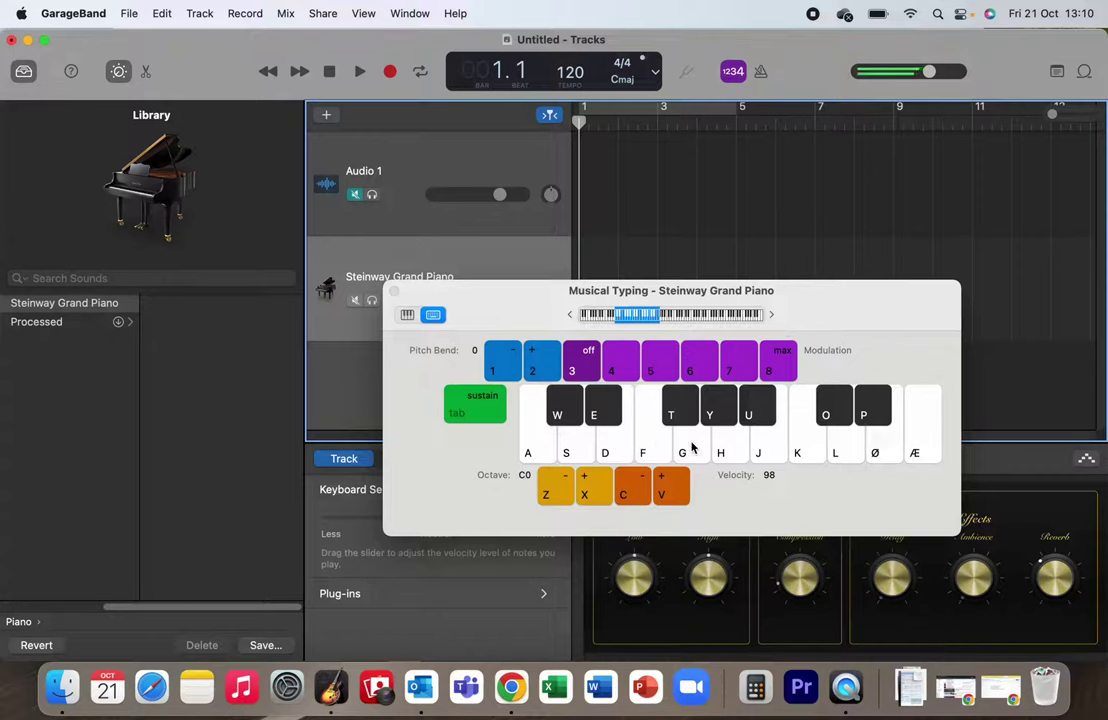